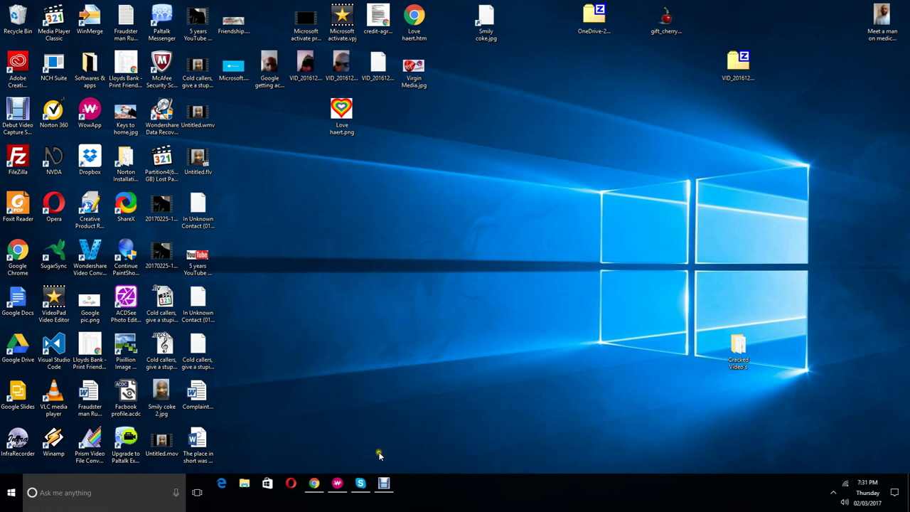
Restore the Debut Video Capture recorder, then bring the Facebook Chrome window to the front.
left_click(379, 453)
mouse_move(384, 486)
left_click(384, 485)
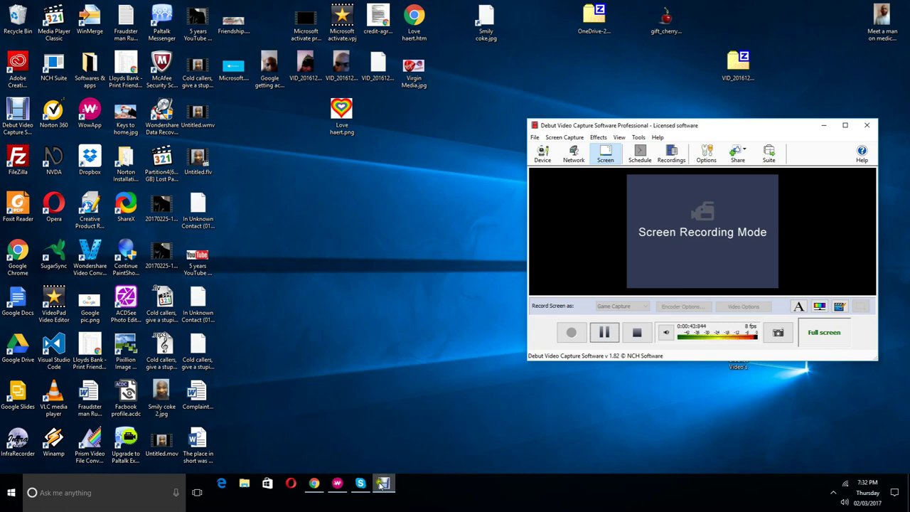
left_click(313, 485)
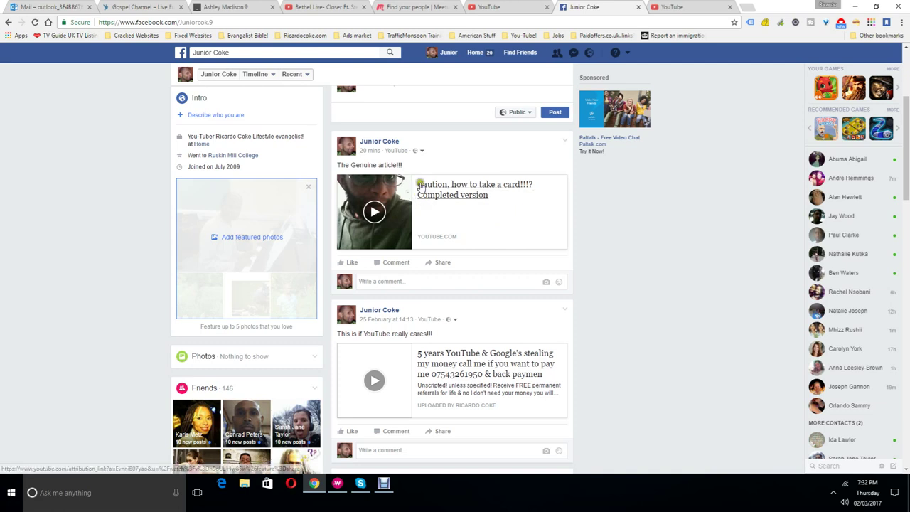
left_click_drag(417, 183, 503, 203)
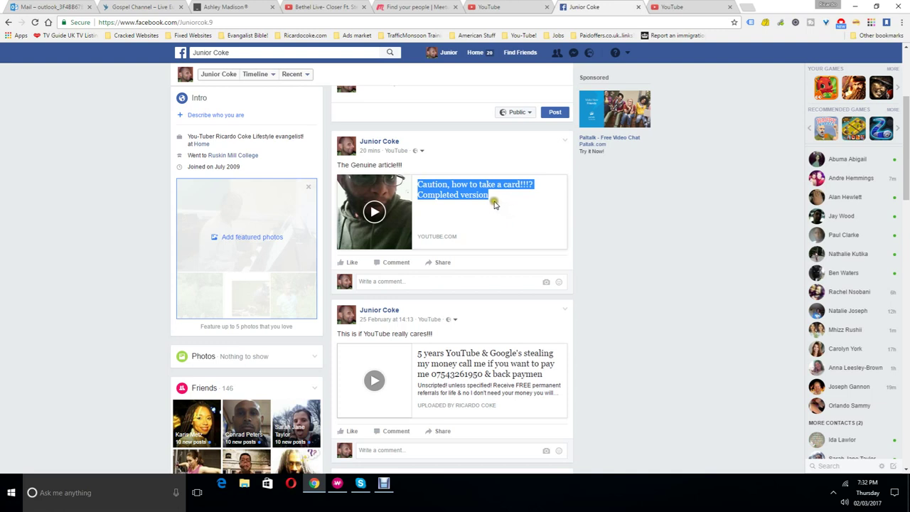
left_click(479, 148)
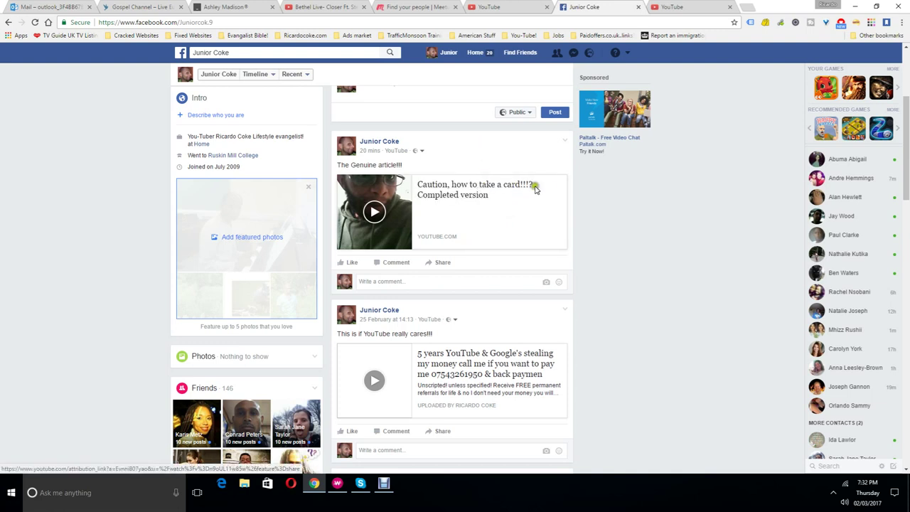
left_click_drag(543, 186, 479, 188)
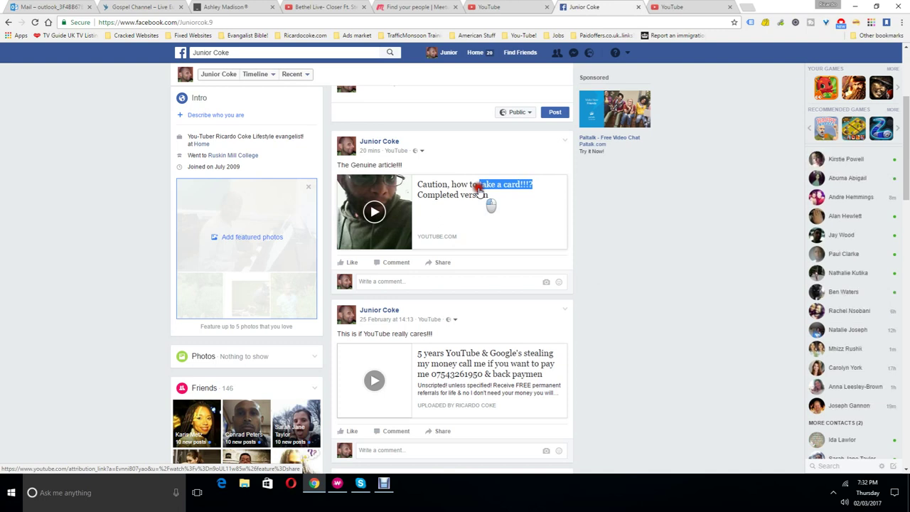
left_click_drag(479, 186, 544, 193)
left_click(524, 145)
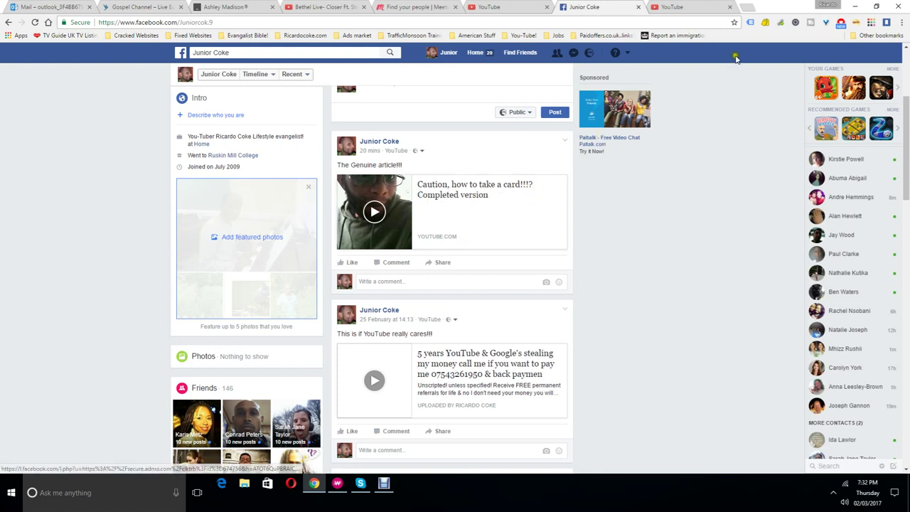
Open Facebook's General Account Settings through Settings in the account menu.
left_click(626, 56)
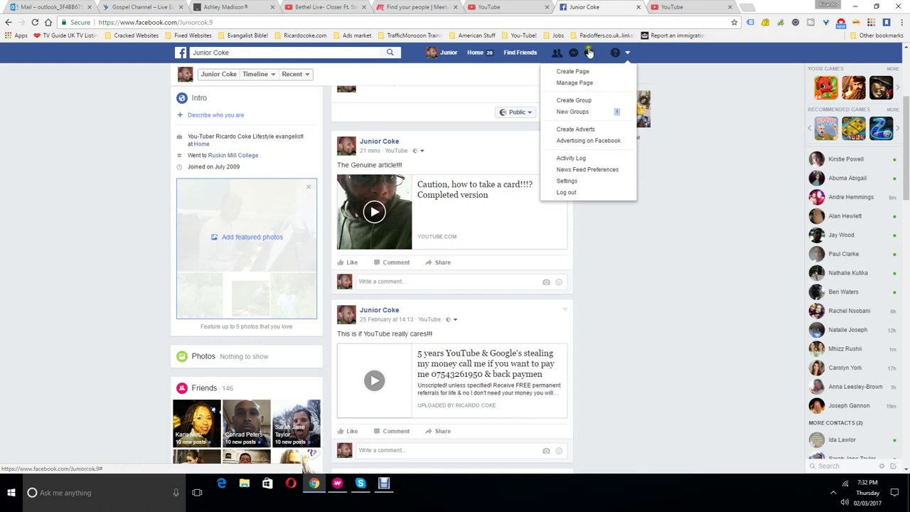
left_click(596, 86)
left_click(599, 182)
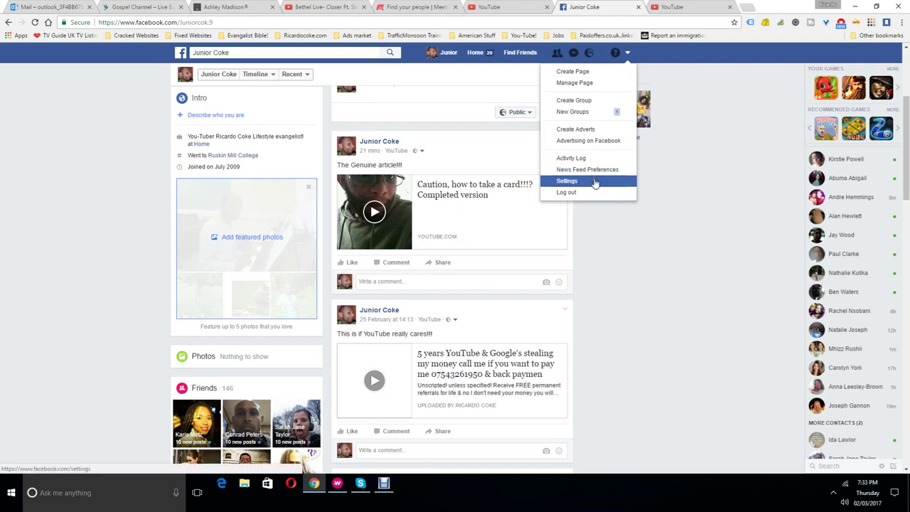
left_click(593, 182)
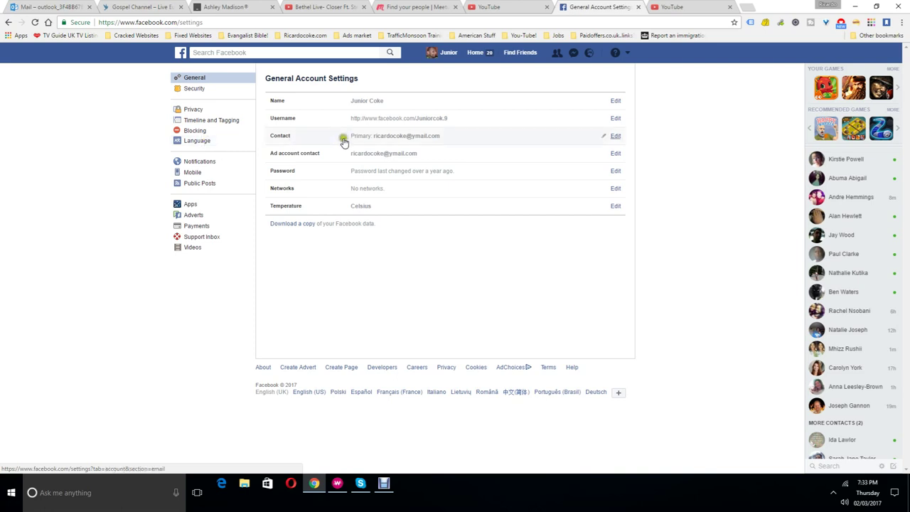
left_click(213, 135)
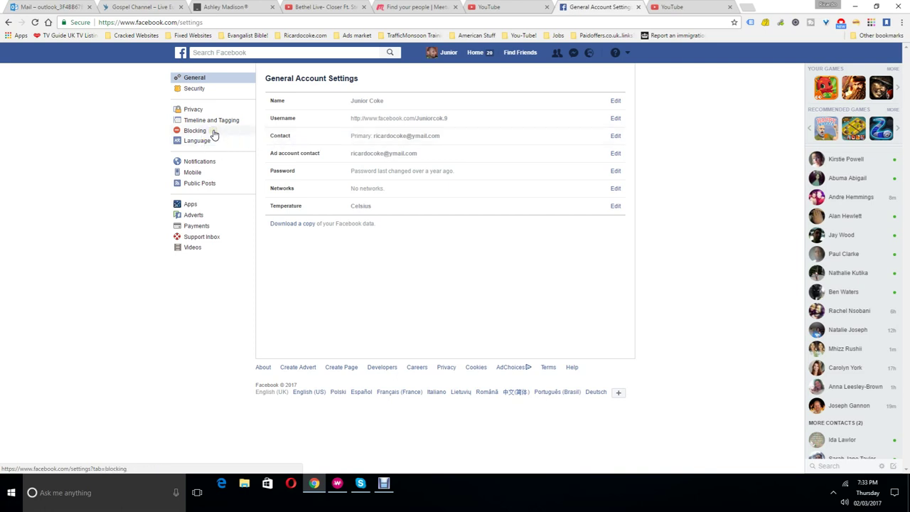
Go to the Blocking settings and look up people to block by a name starting with 'J'.
left_click(212, 123)
left_click(212, 131)
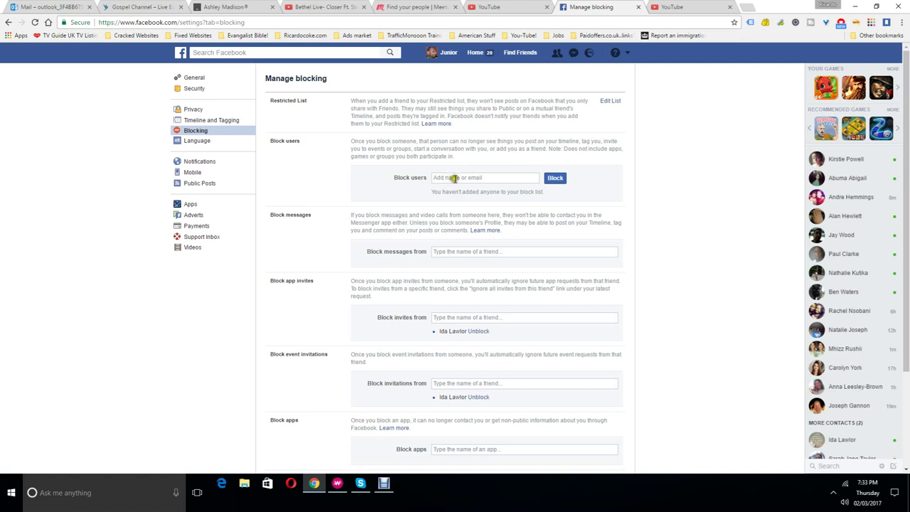
left_click(473, 178)
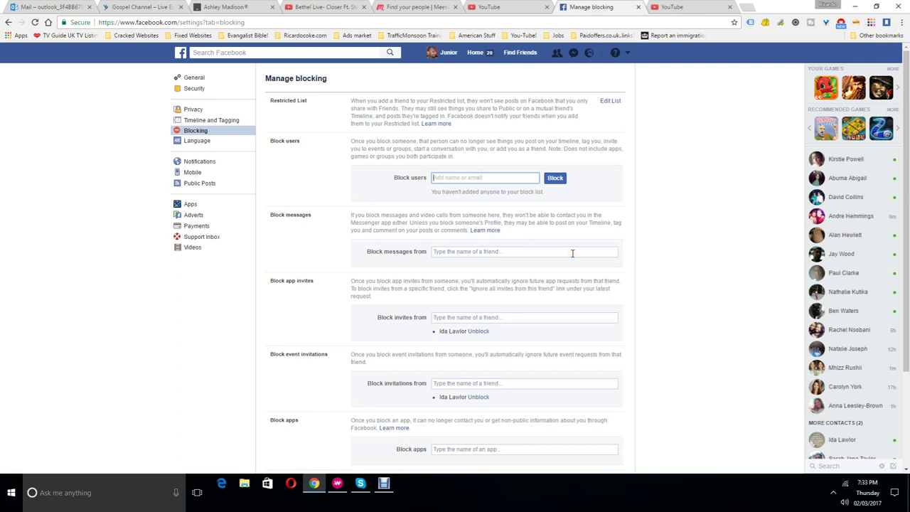
type("Junior Coke")
left_click(555, 179)
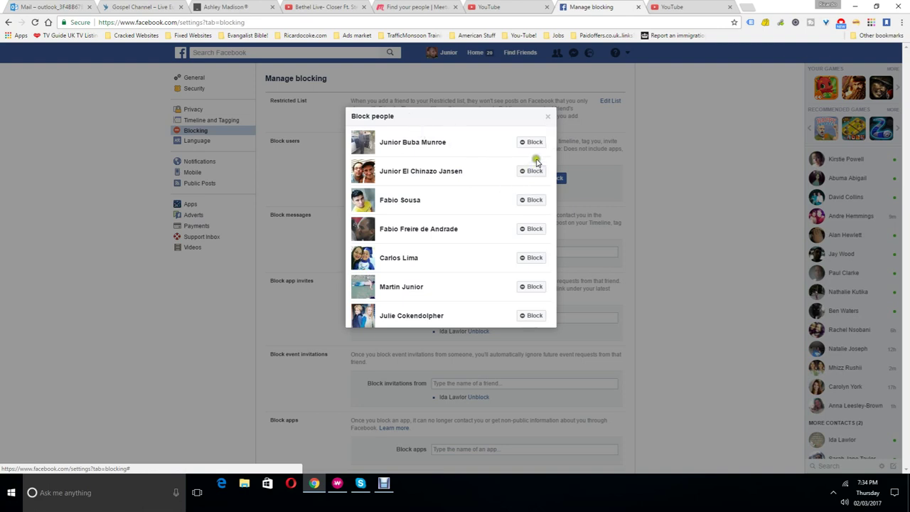
Close the Block people list and empty the Block users field.
left_click(548, 116)
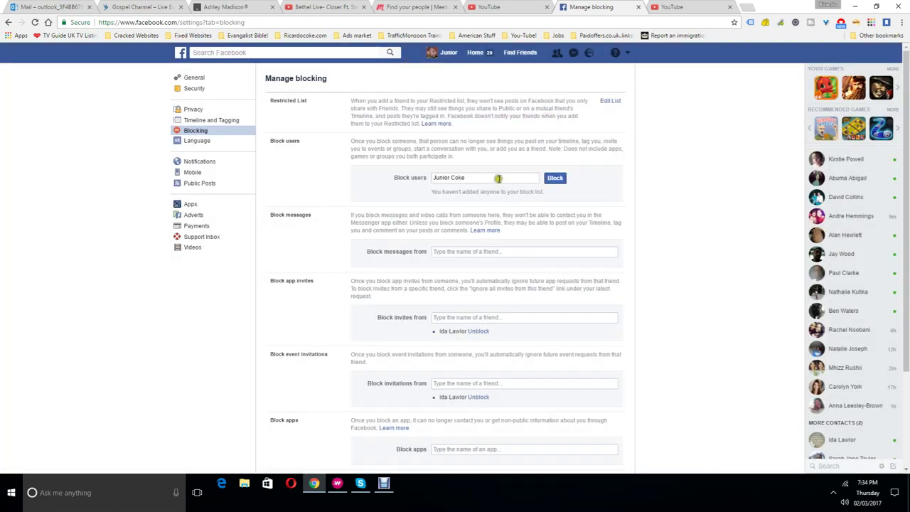
left_click_drag(465, 179, 431, 189)
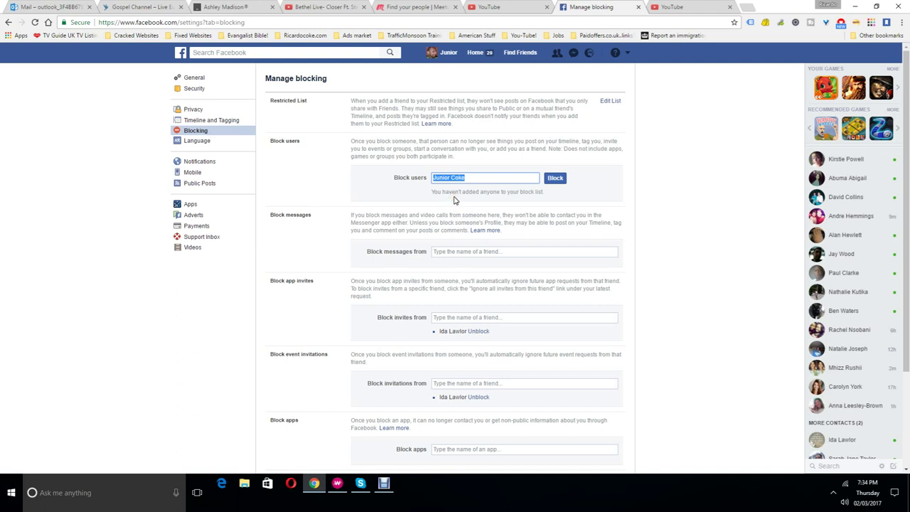
key("BackSpace")
left_click(500, 252)
scroll(465, 286, "down", 1)
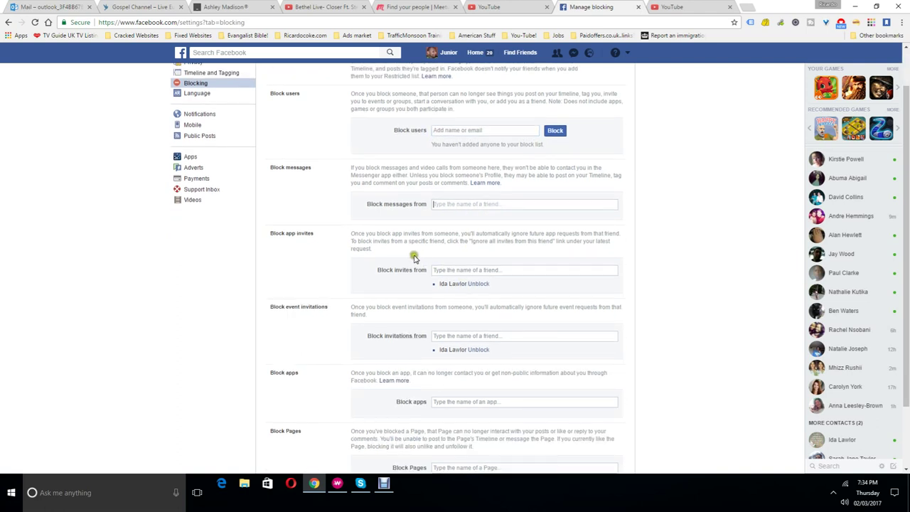
scroll(412, 258, "down", 1)
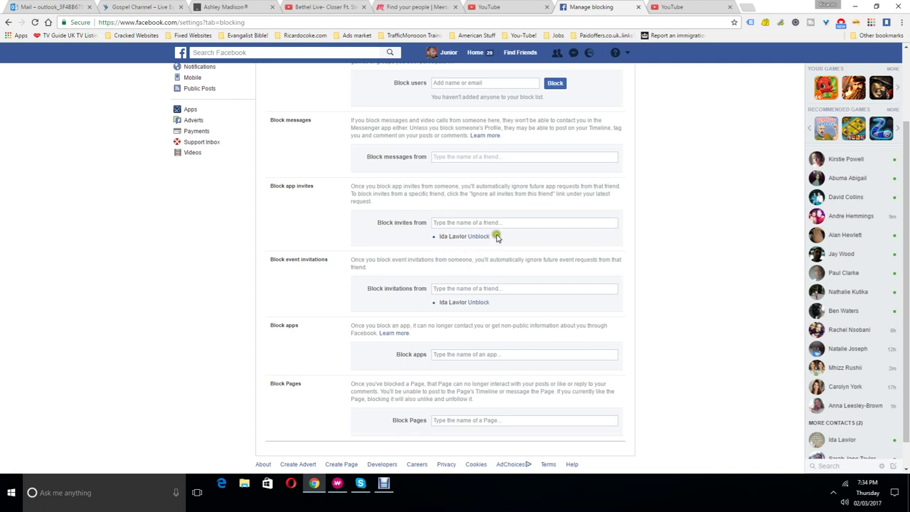
Unblock the listed person from app invites and event invitations, leaving no invites blocked.
triple_click(497, 237)
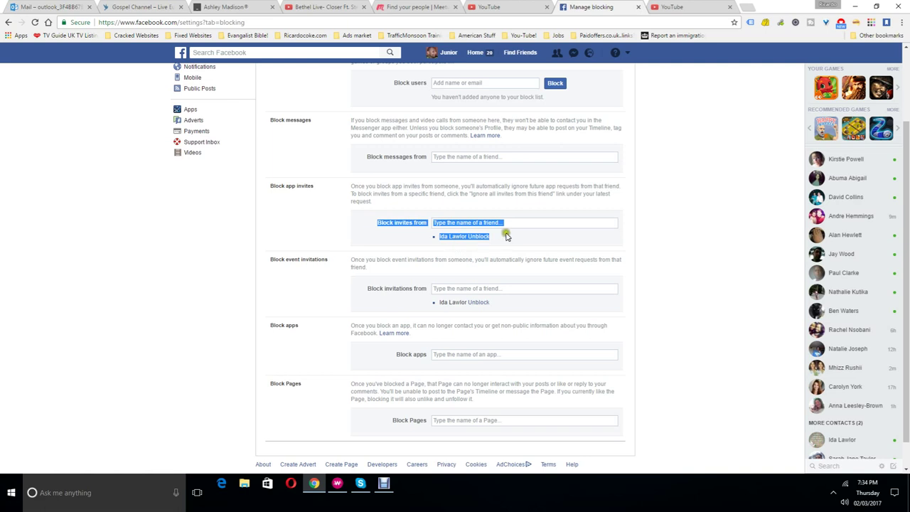
left_click(506, 236)
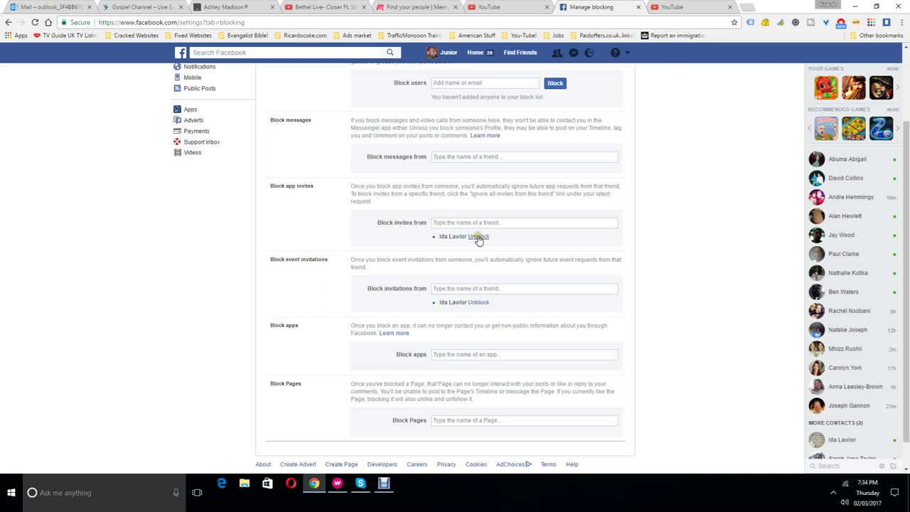
left_click(478, 237)
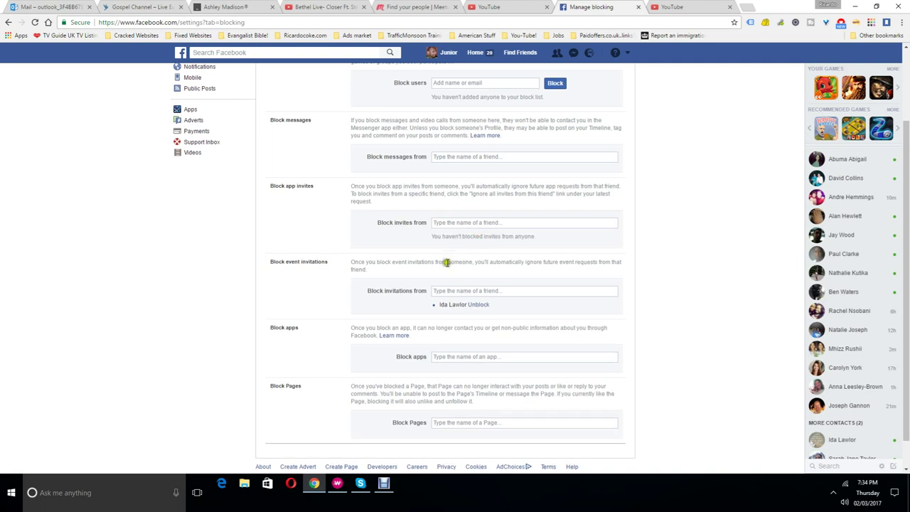
left_click(479, 306)
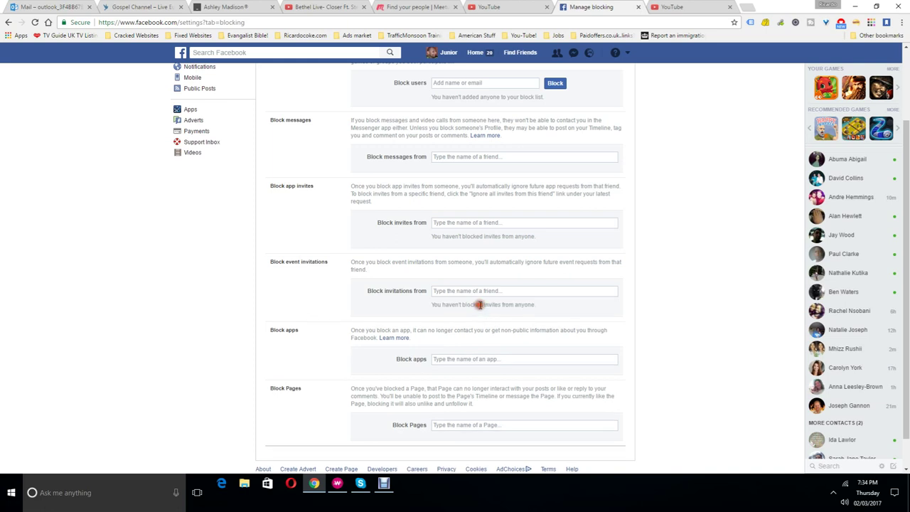
left_click(455, 221)
left_click_drag(432, 237, 535, 236)
left_click(493, 252)
scroll(505, 320, "down", 1)
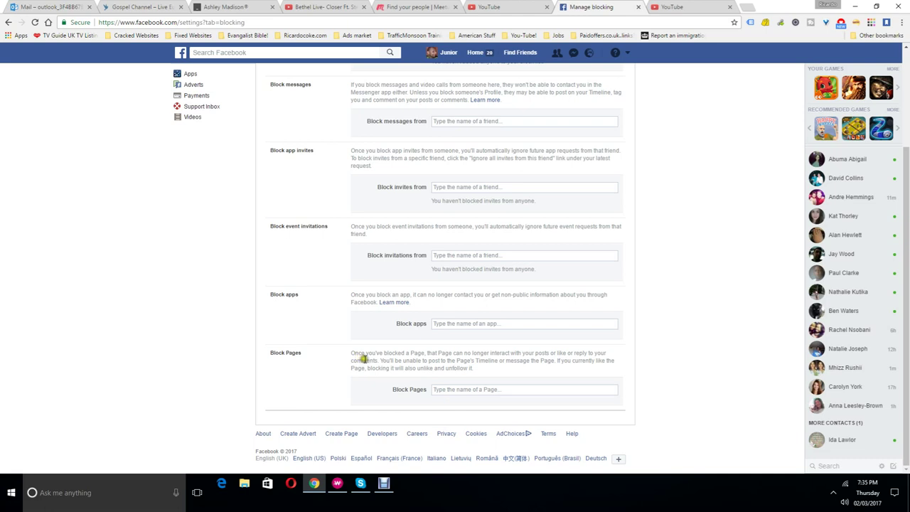
left_click_drag(350, 354, 486, 372)
left_click(485, 372)
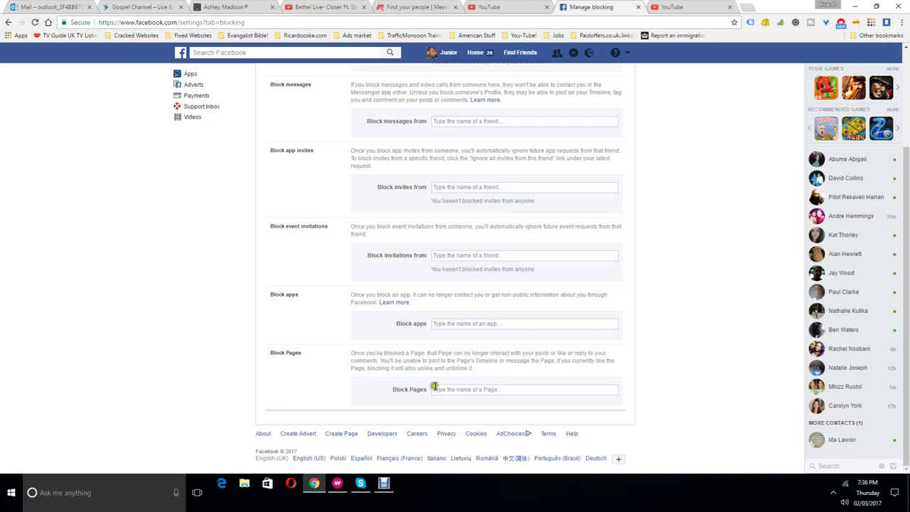
left_click(404, 385)
Scroll up to the top of your own profile page.
scroll(400, 375, "up", 2)
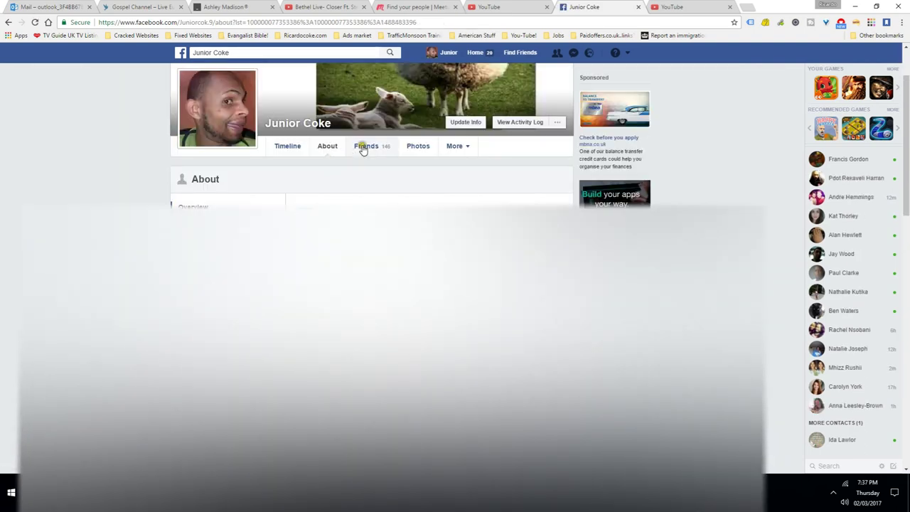
Show the profile's Friends list with all 146 friends.
left_click(365, 146)
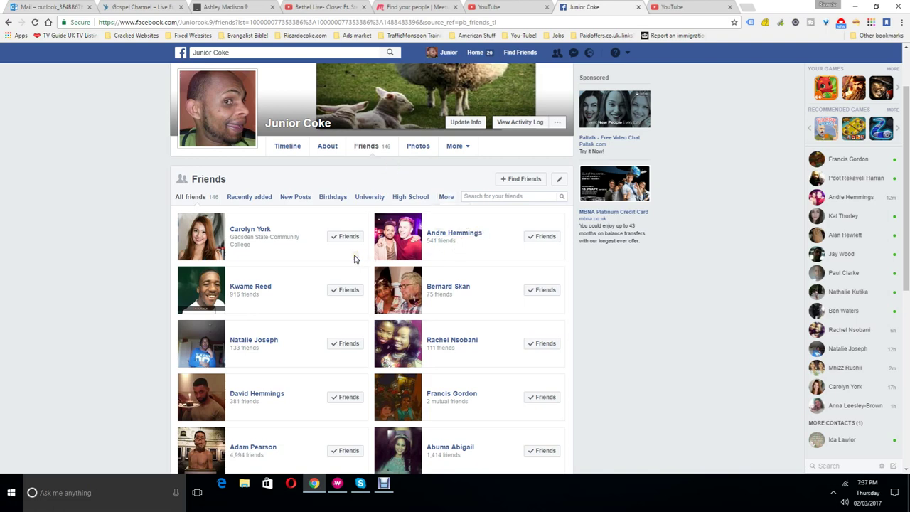
scroll(354, 259, "down", 1)
scroll(355, 258, "up", 2)
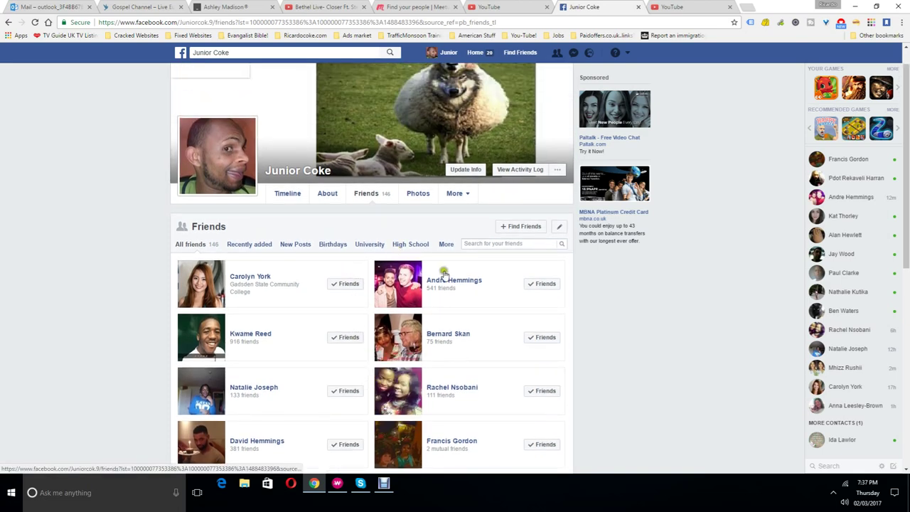
mouse_move(464, 285)
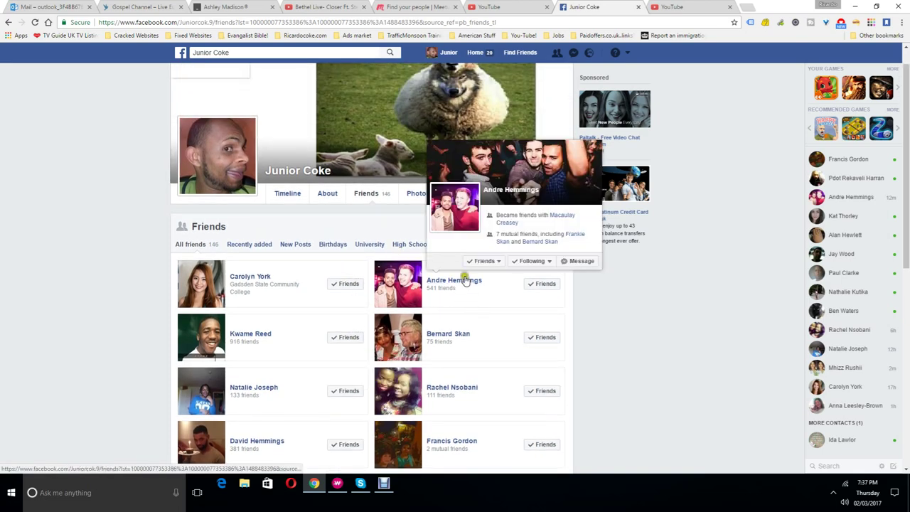
left_click(466, 297)
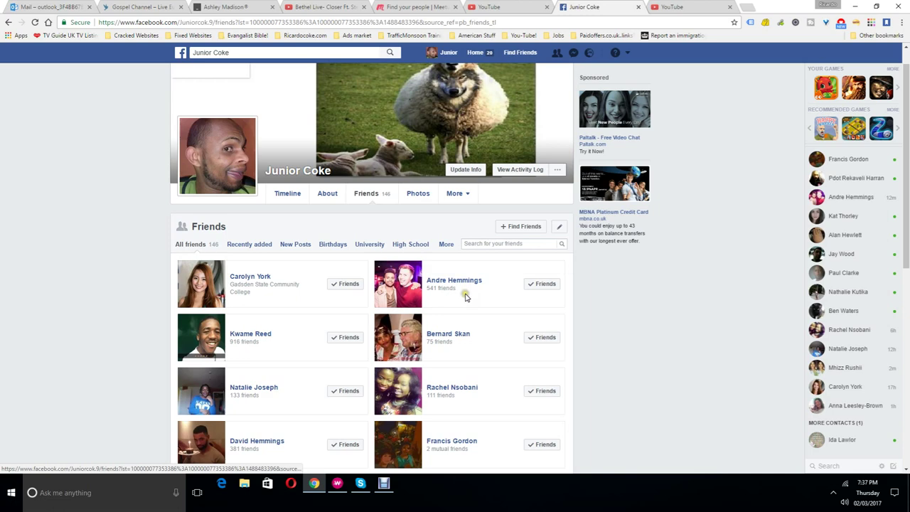
left_click(543, 285)
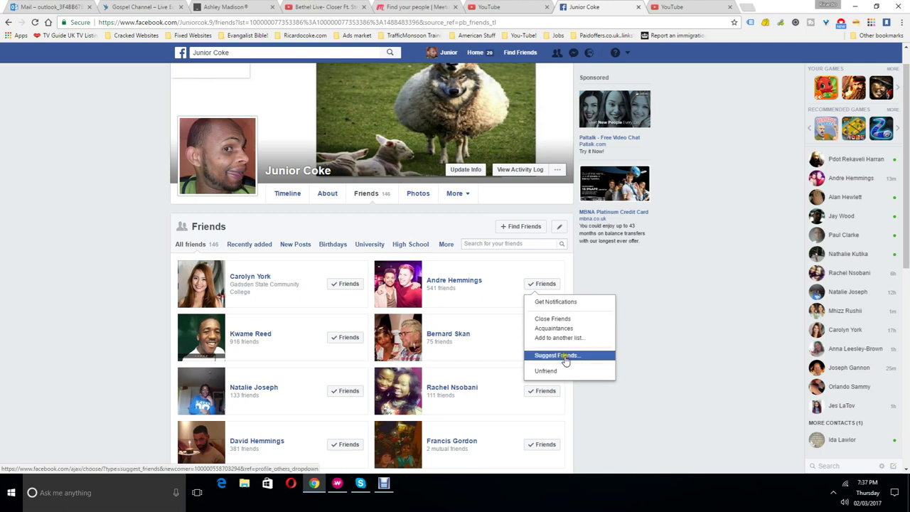
left_click(566, 361)
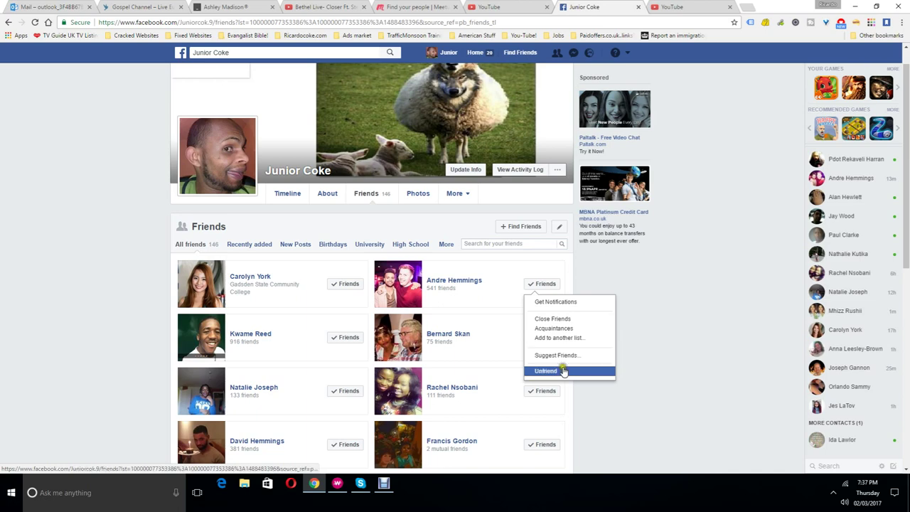
left_click(561, 372)
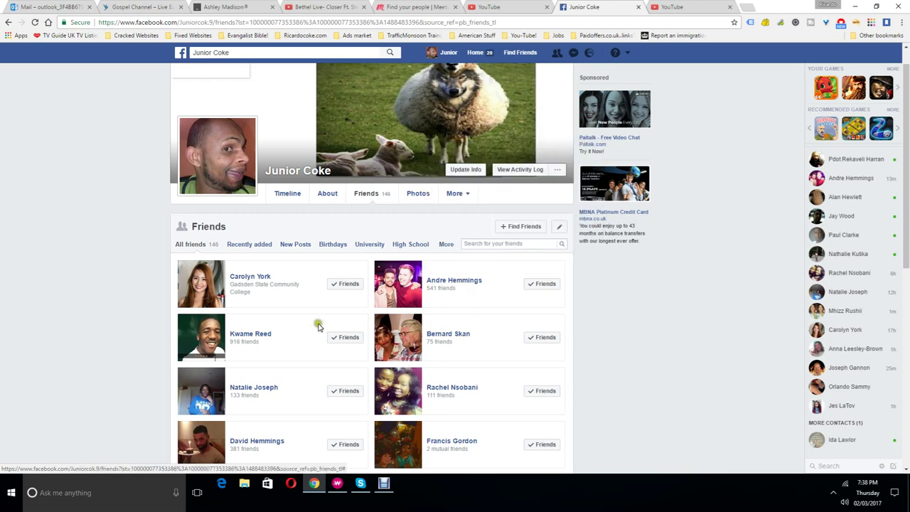
mouse_move(465, 286)
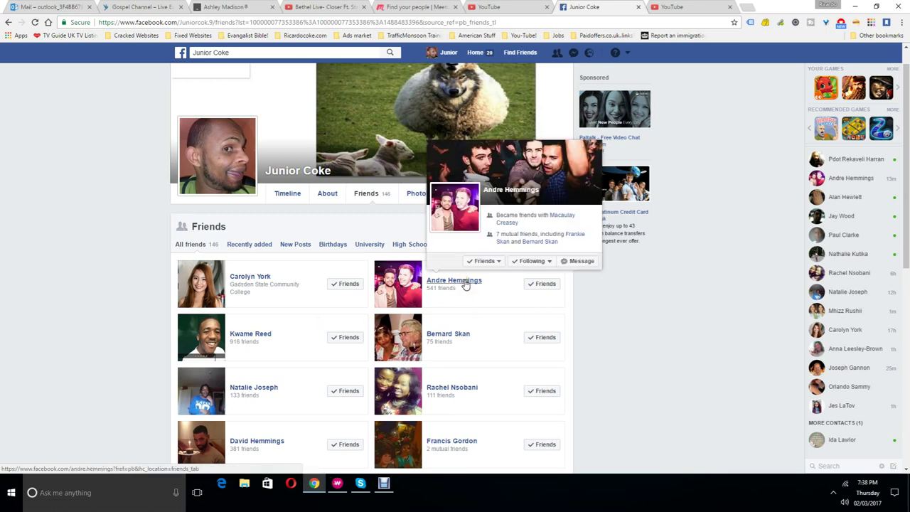
Open a listed friend's profile and open and close the Friends dropdown on their cover.
left_click(463, 281)
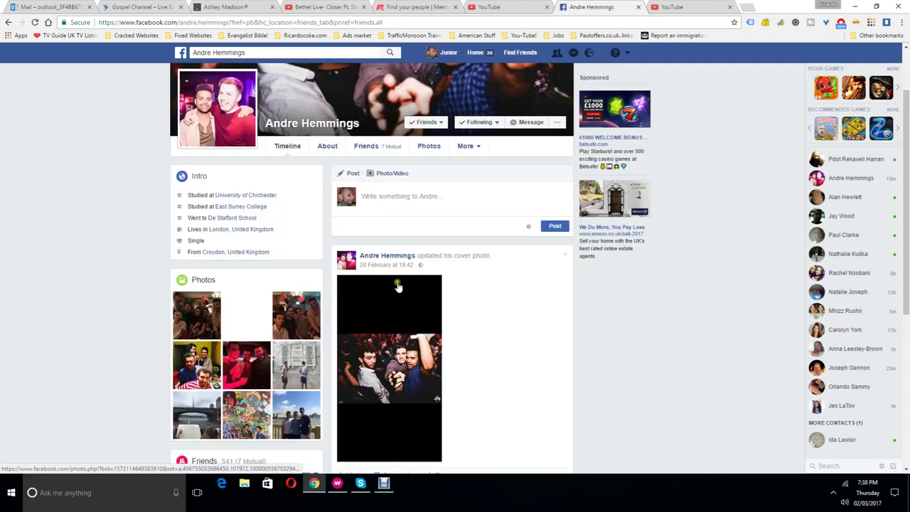
scroll(406, 225, "up", 1)
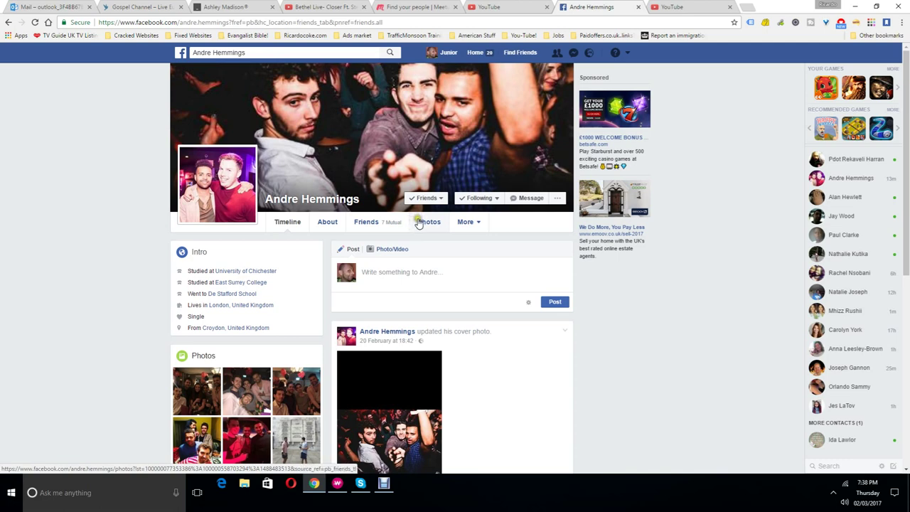
mouse_move(431, 199)
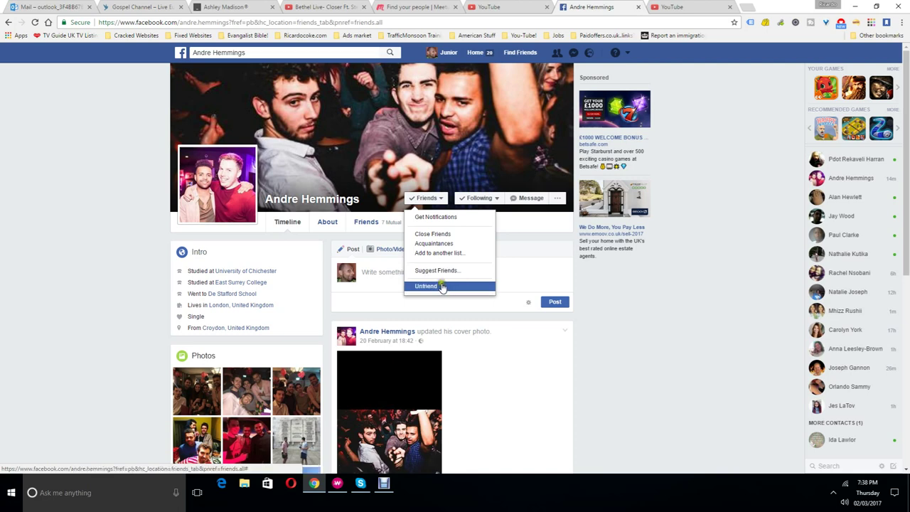
left_click(442, 286)
left_click(442, 287)
left_click(430, 231)
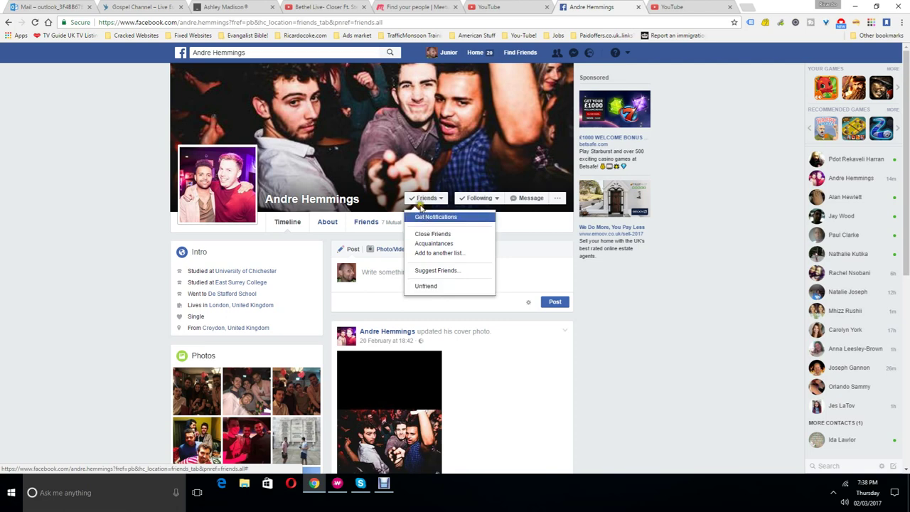
left_click(412, 198)
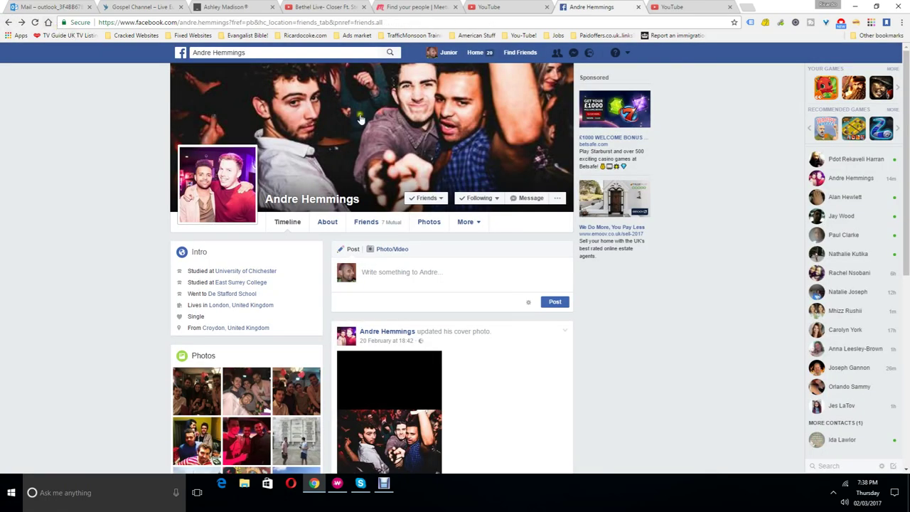
mouse_move(424, 201)
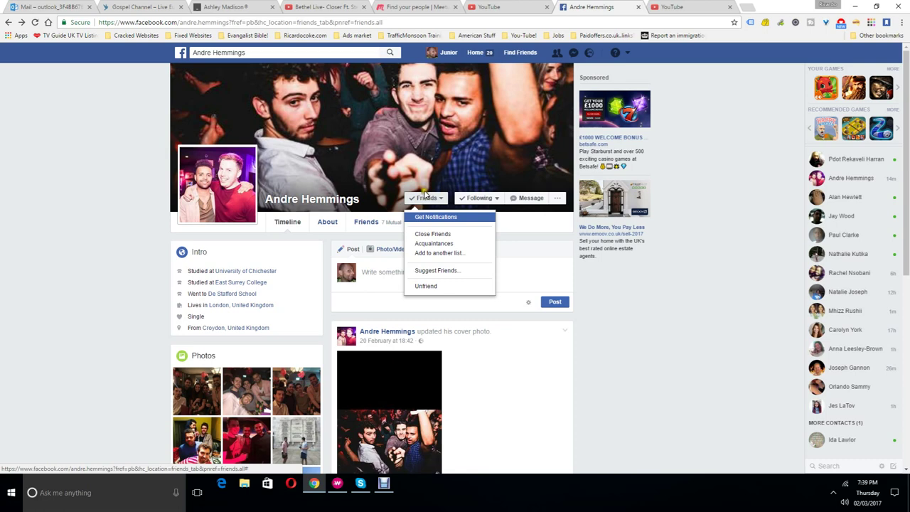
left_click(427, 199)
left_click(429, 197)
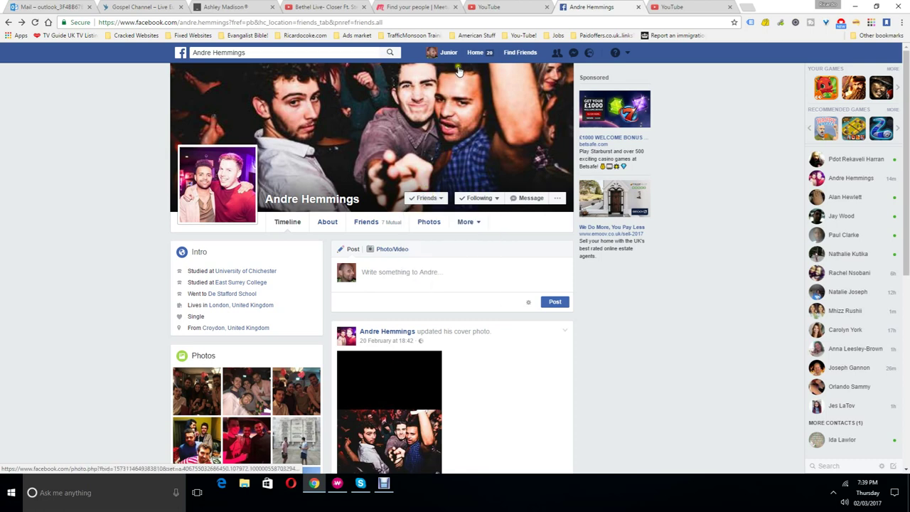
Replace the search text with a new first name, removing a stray leading letter.
left_click(297, 52)
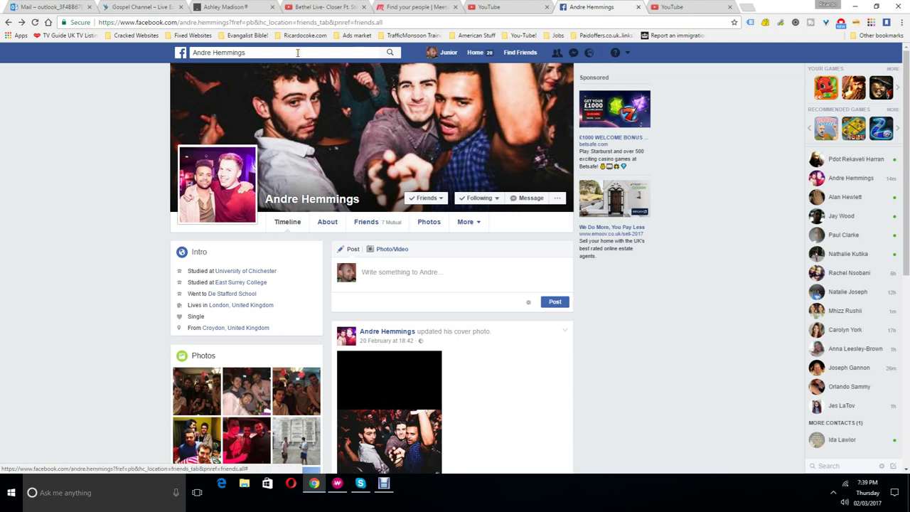
left_click(297, 53)
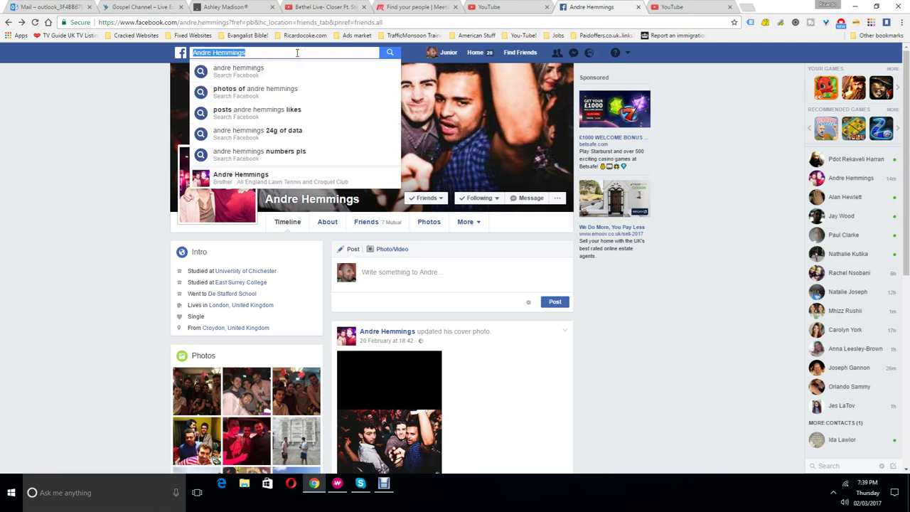
key("BackSpace")
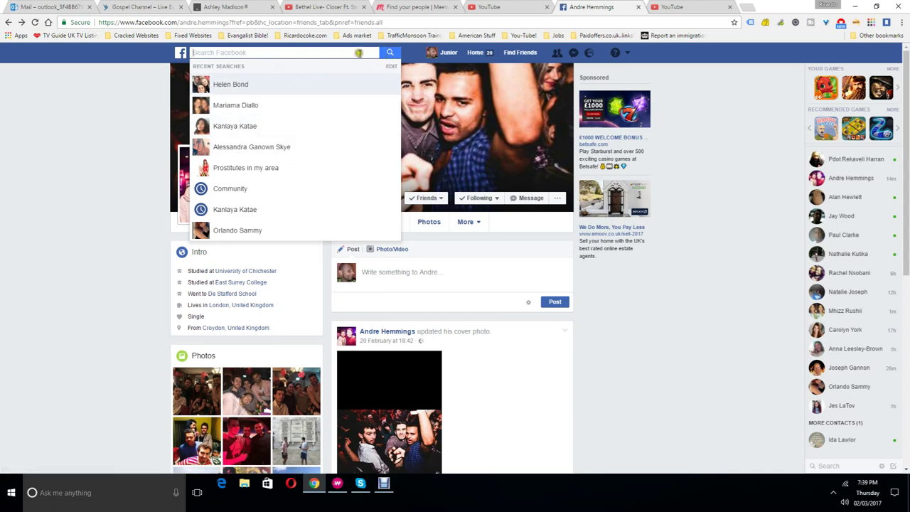
type("uj")
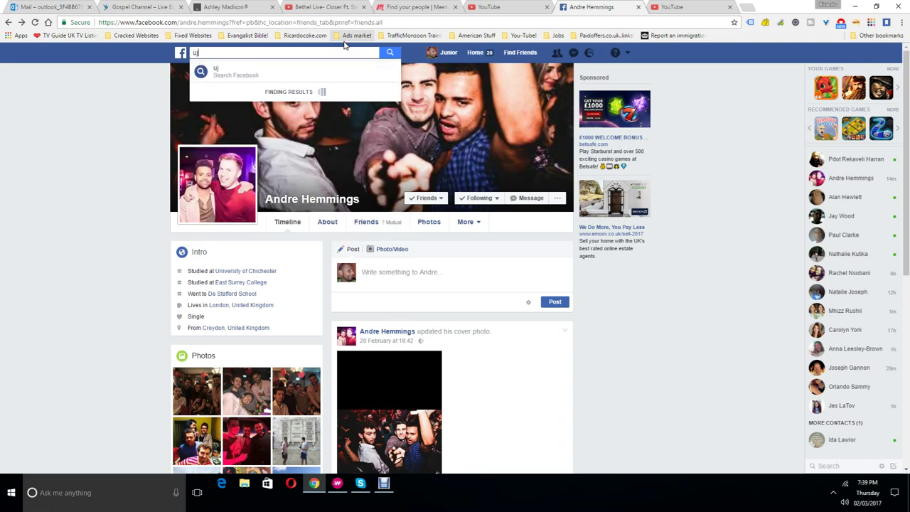
type("ames")
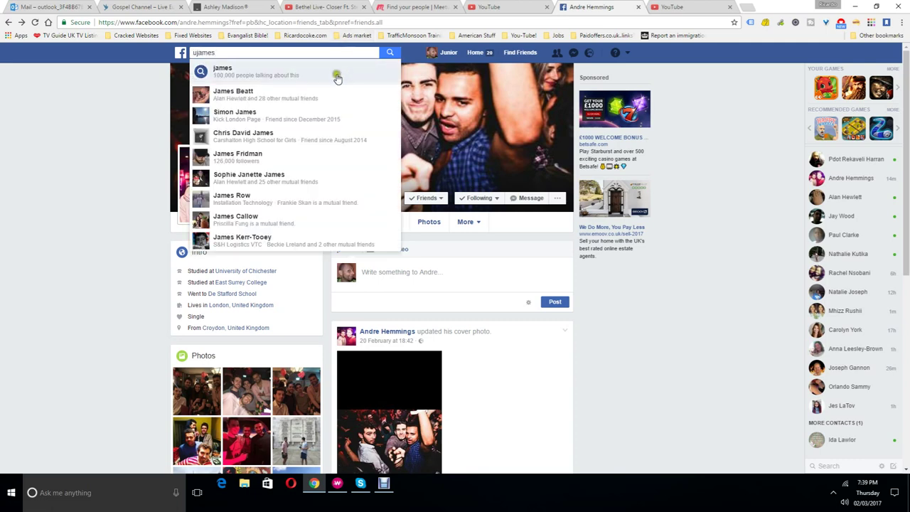
left_click(307, 91)
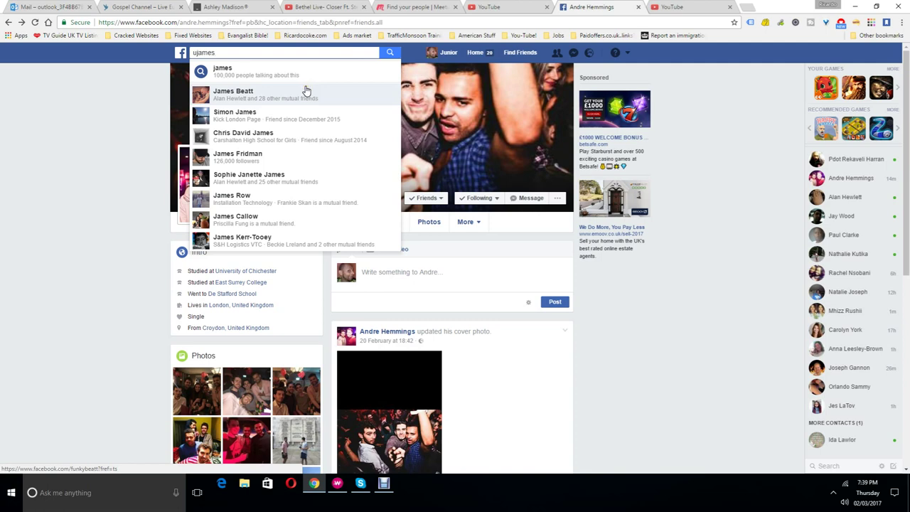
key("BackSpace")
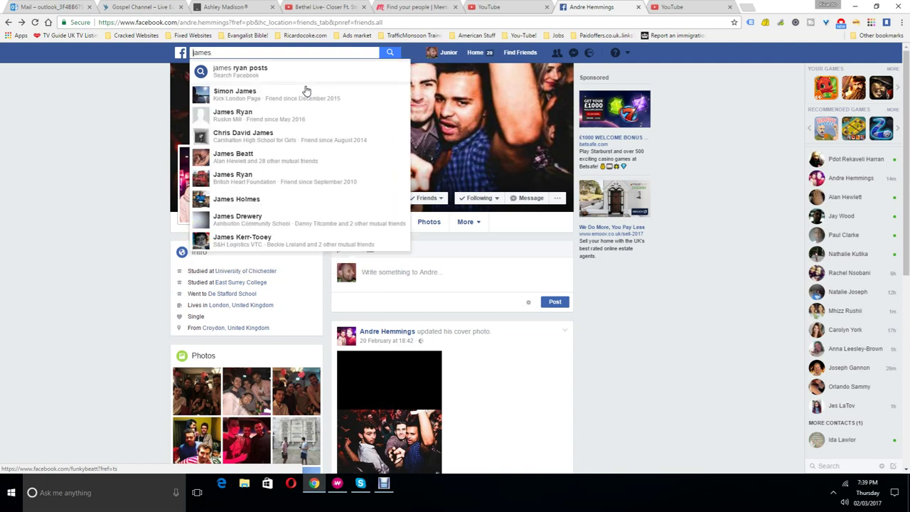
Pick a matching friend from the search suggestions to open their profile.
left_click(272, 88)
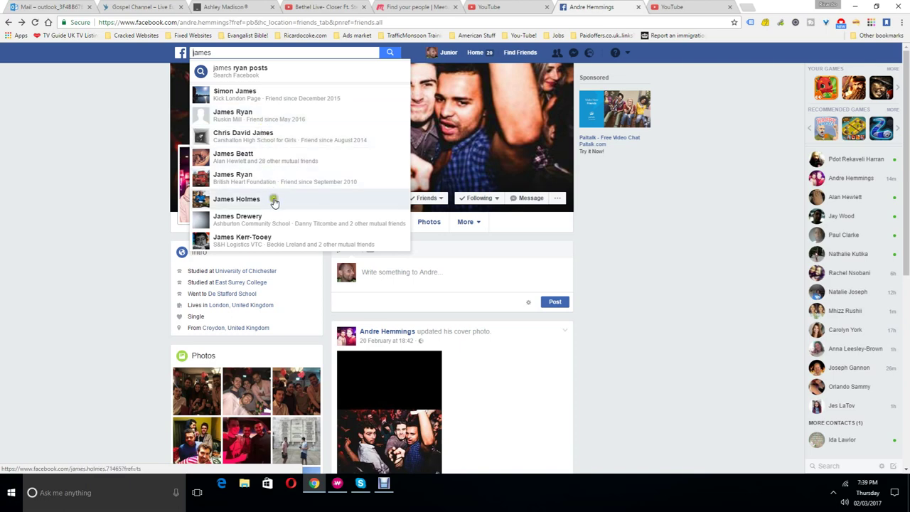
left_click(267, 177)
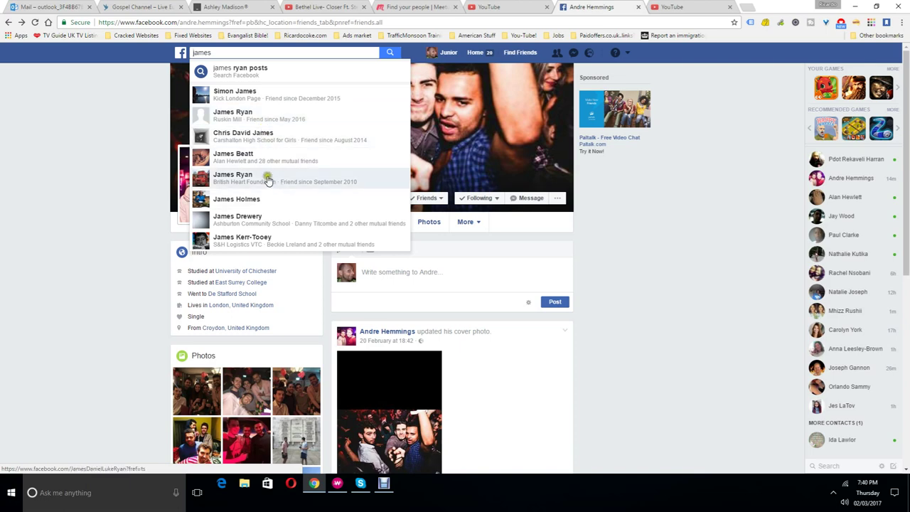
left_click(257, 111)
left_click(260, 94)
Open the matching friend's profile and show, then close, the Friends dropdown with Unfriend.
left_click(261, 94)
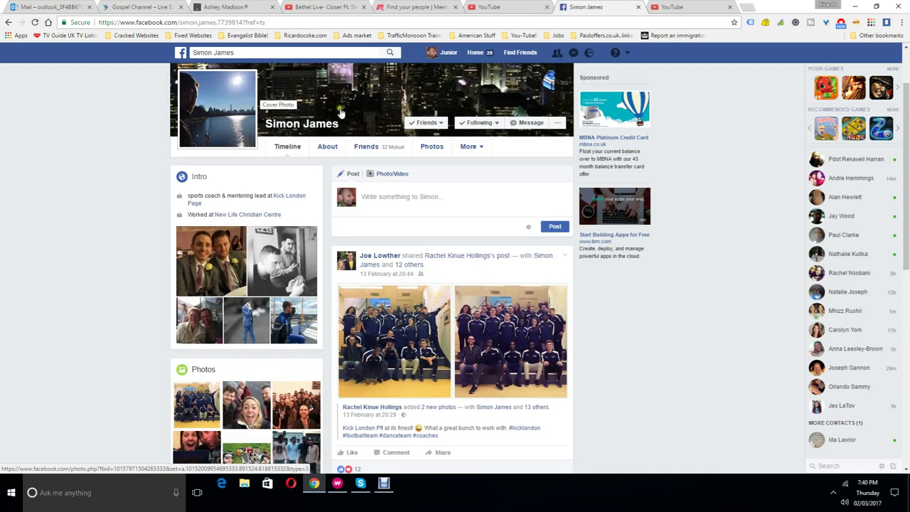
left_click(438, 125)
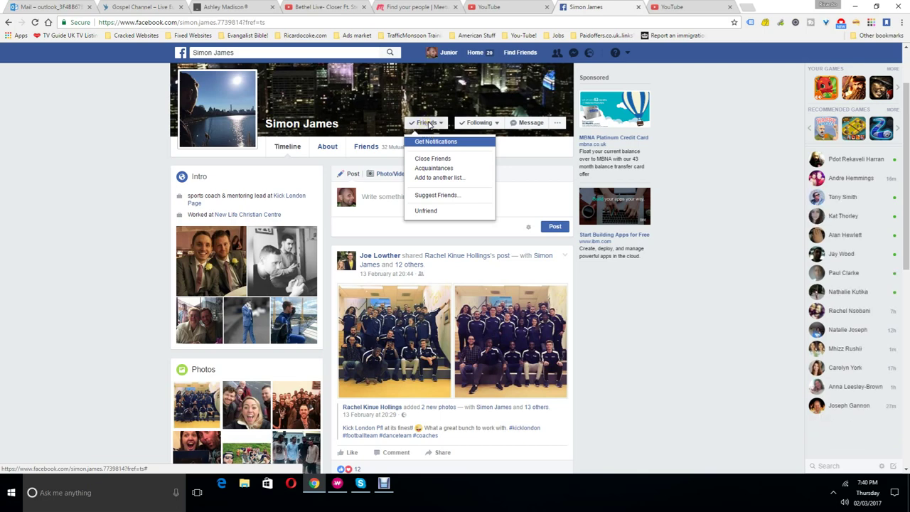
left_click(426, 124)
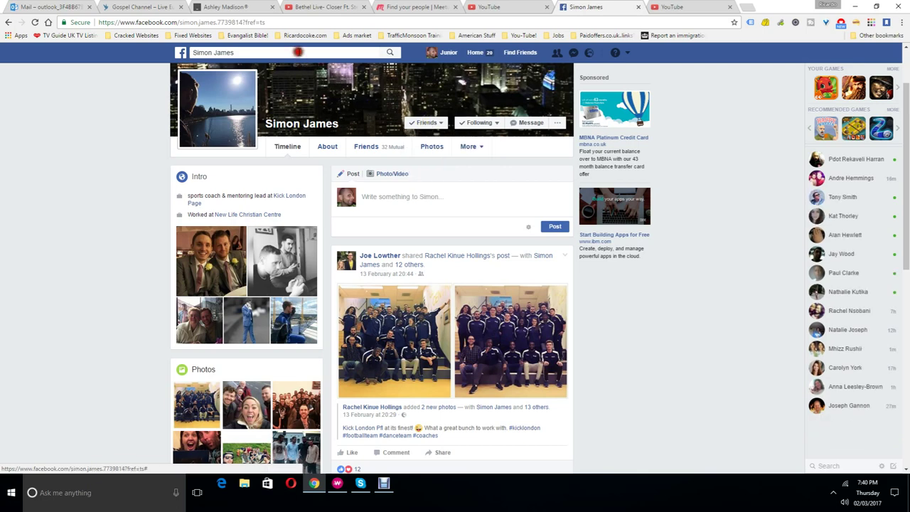
Search for a different first name, discarding earlier attempts in the search box.
left_click(298, 52)
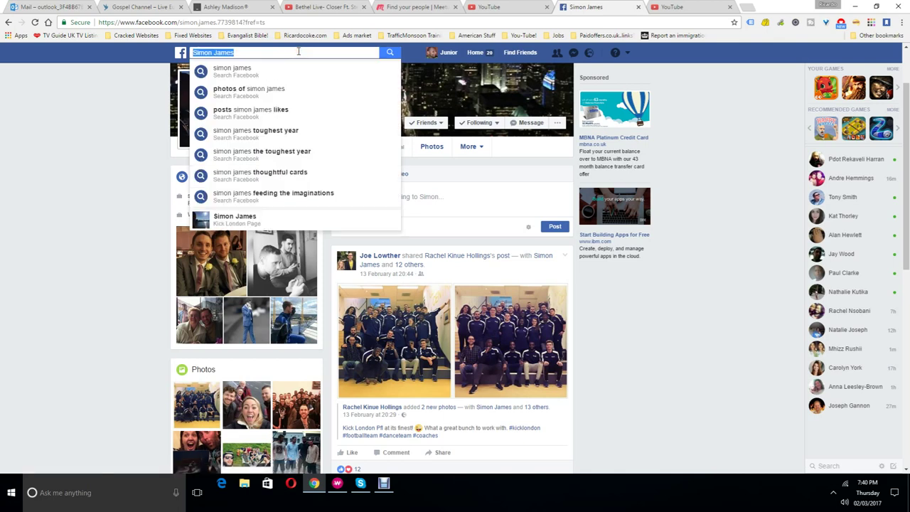
type("h")
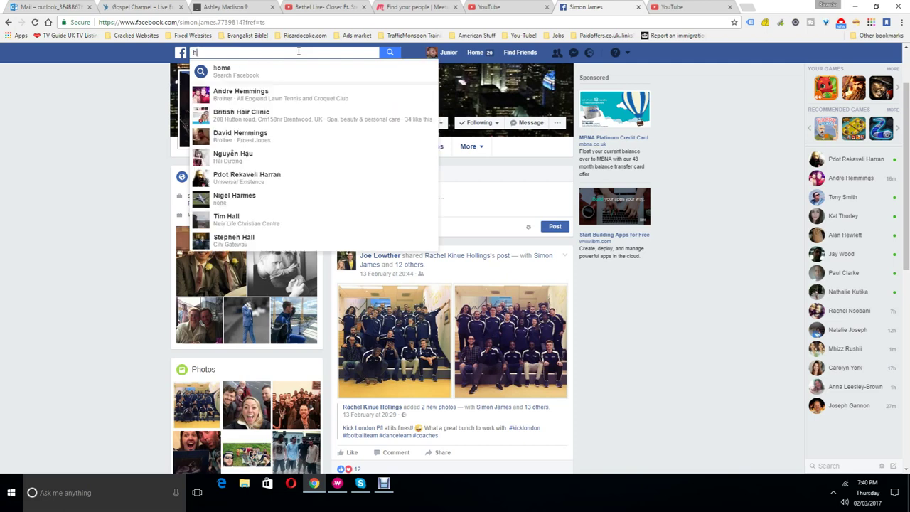
key("BackSpace")
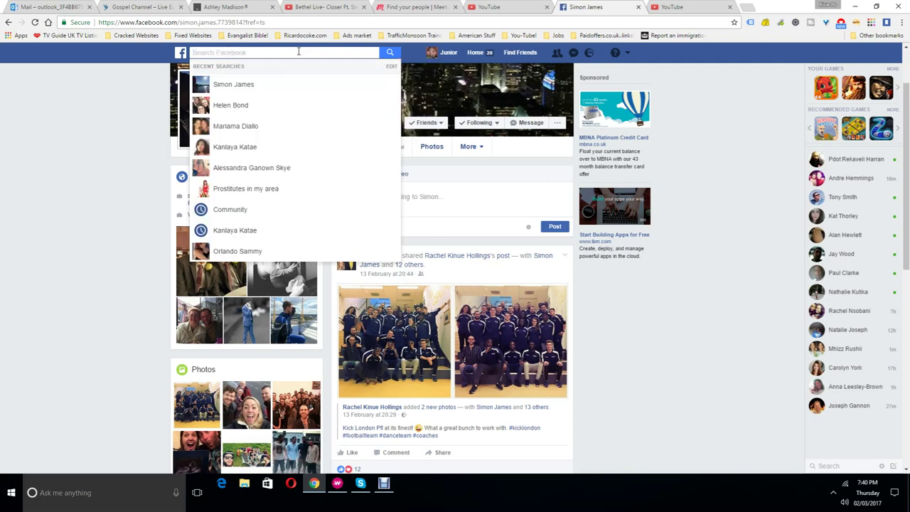
type("go")
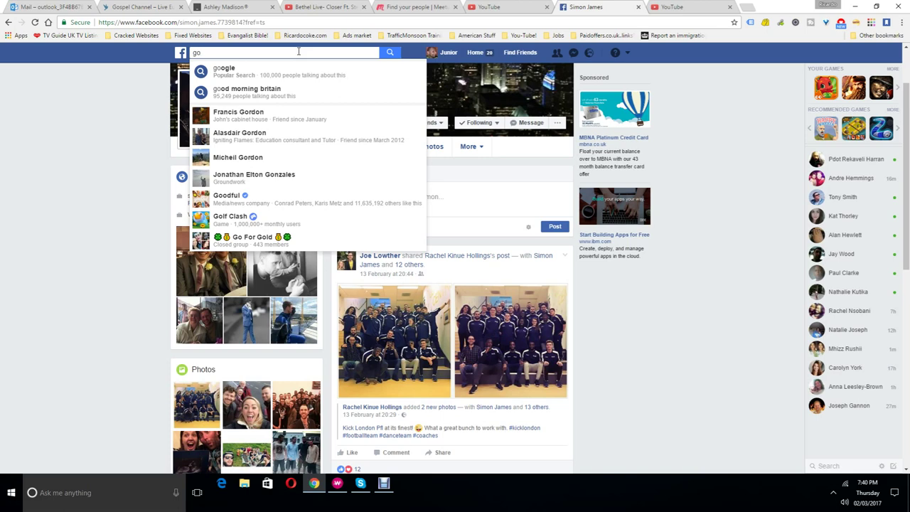
key("BackSpace")
key("BackSpace")
type("hellen")
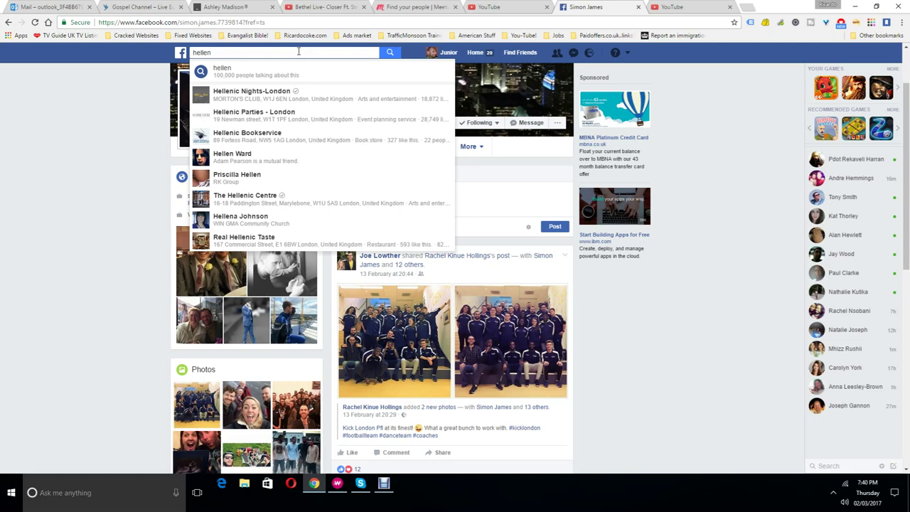
Open the non-friend's profile from the search suggestions, expand the More sections, and return to the Add Friend button.
left_click(243, 157)
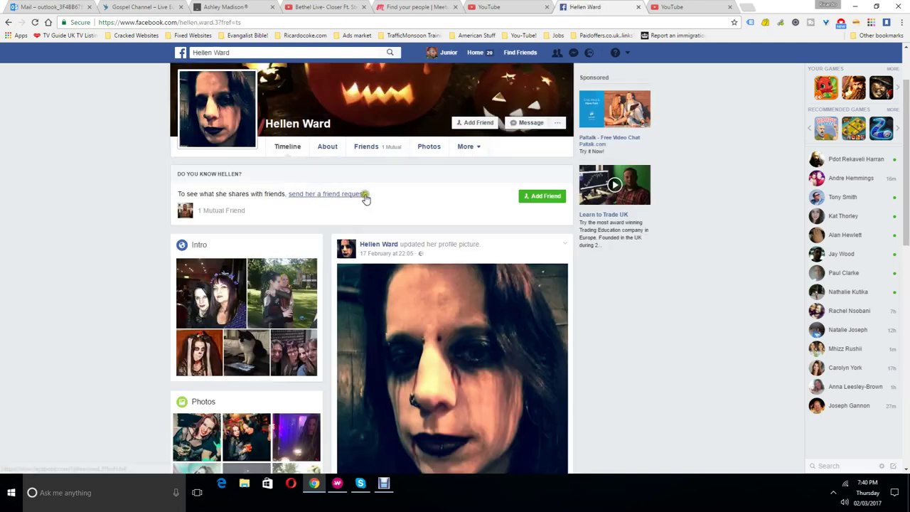
left_click(464, 145)
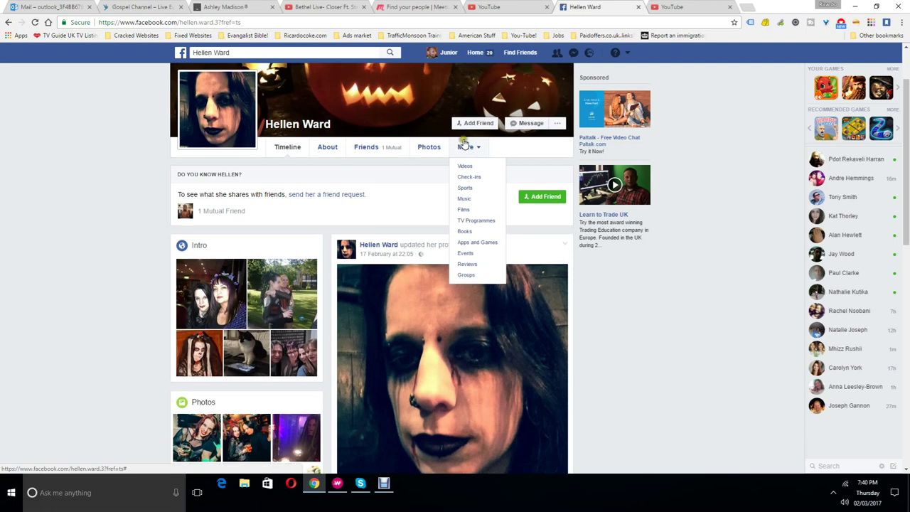
scroll(464, 145, "up", 1)
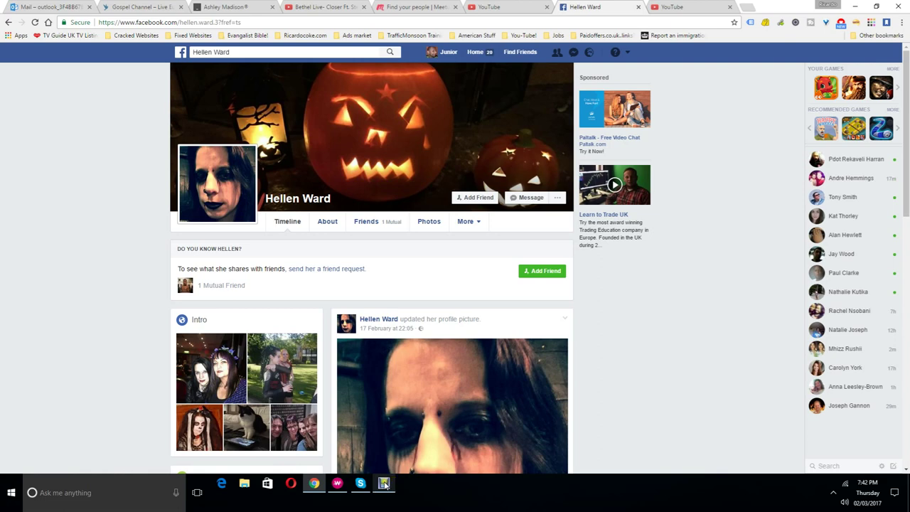
Bring the Debut Video Capture recording window back over the Facebook profile.
left_click(384, 484)
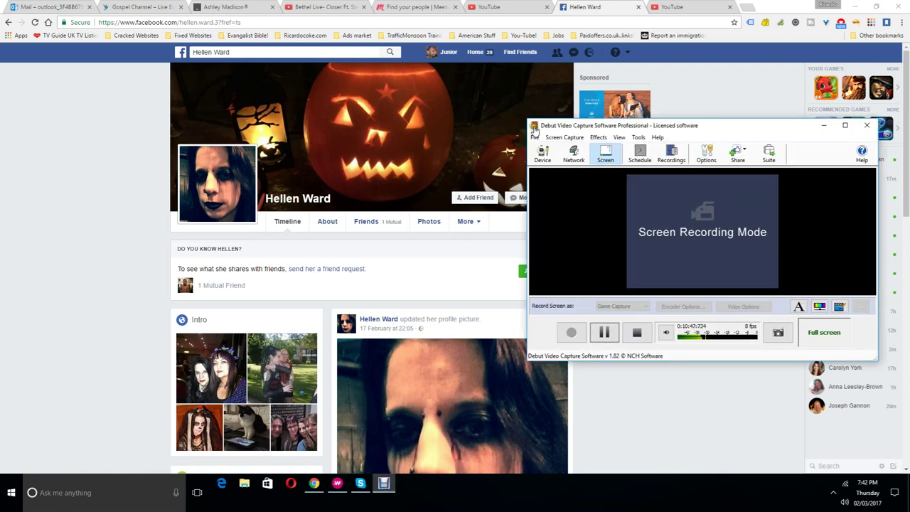